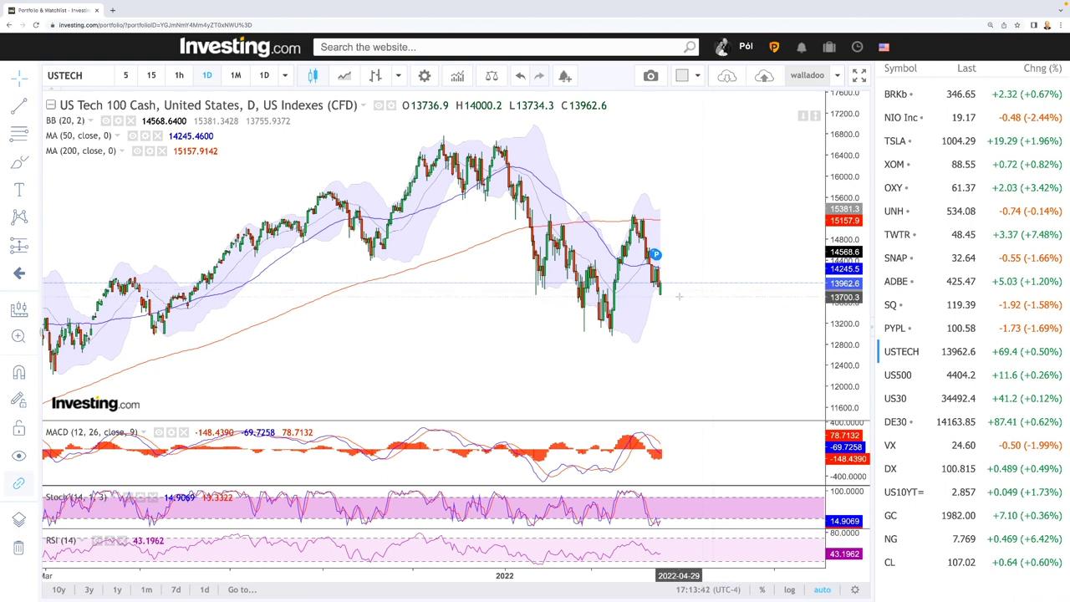
Zoom the USTECH daily chart to show prices from July and select the Brush tool.
scroll(676, 287, up, 5)
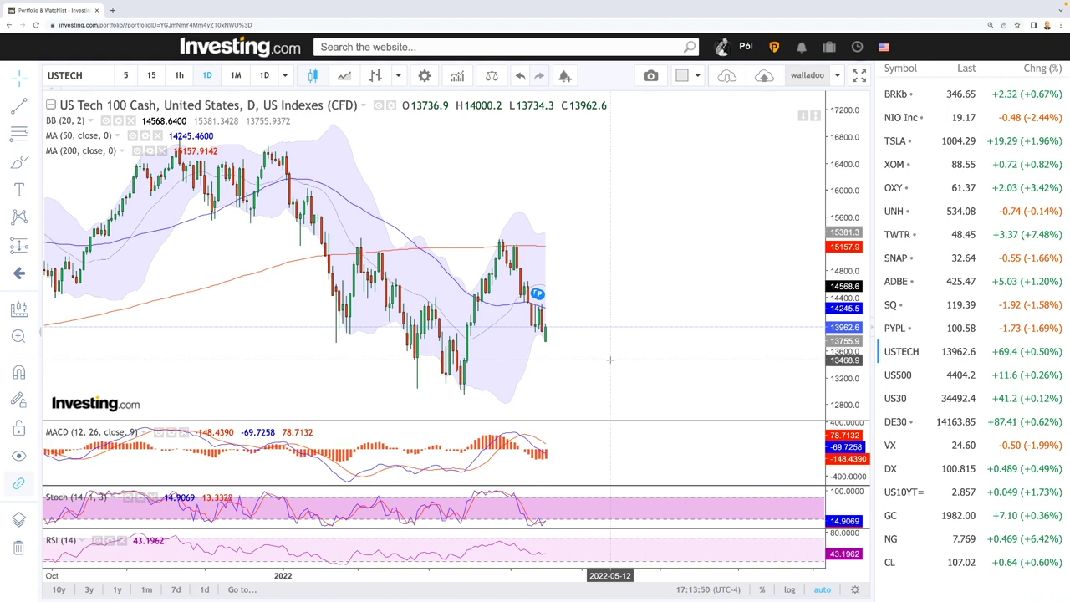
scroll(597, 364, down, 2)
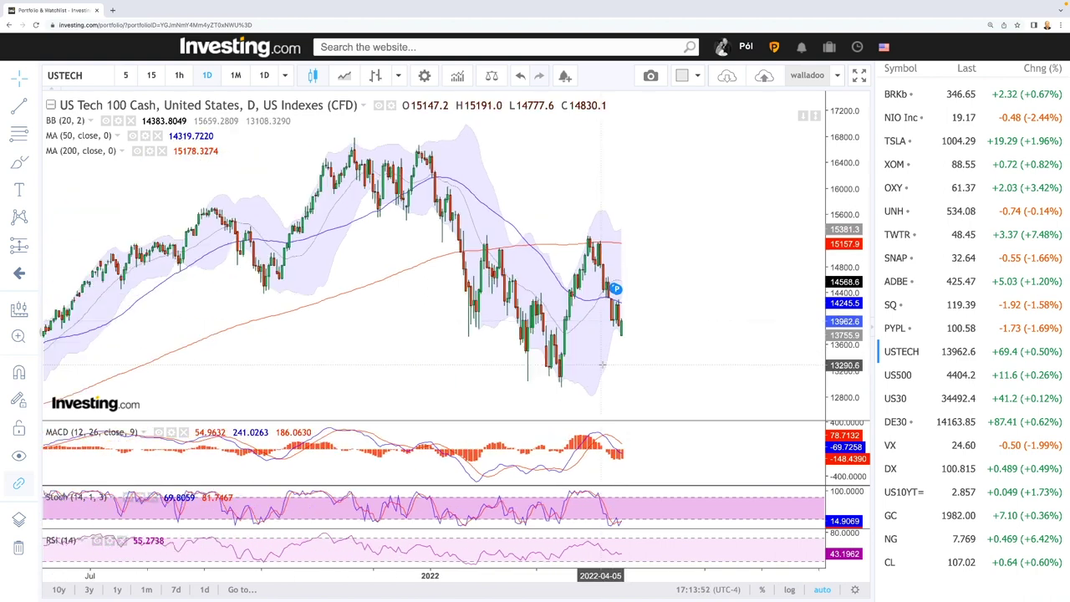
click(19, 161)
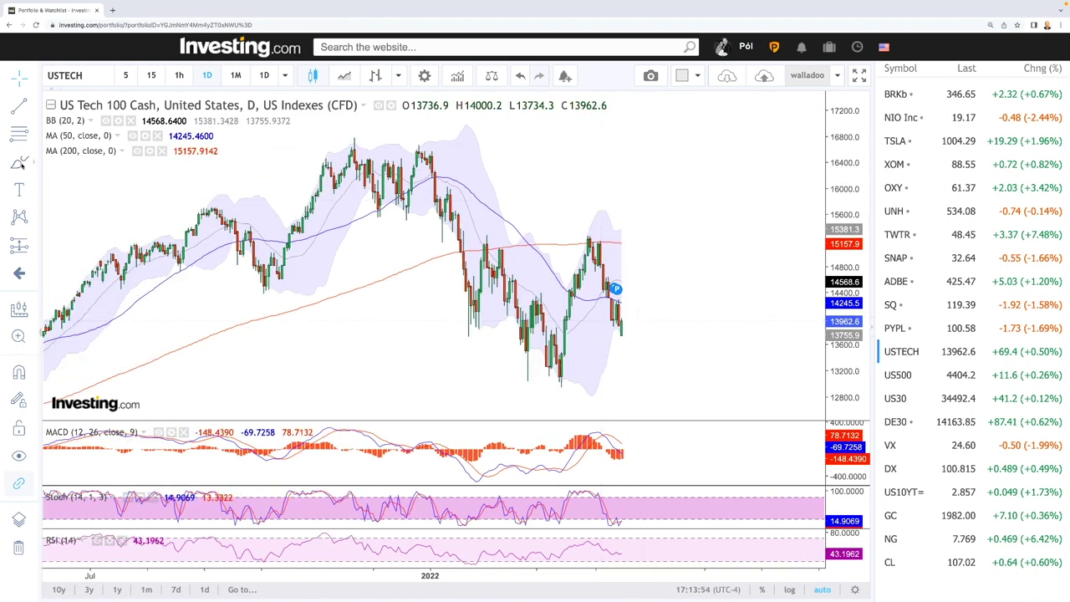
Trace recent USTECH price swings freehand and sketch a rally curve toward about 16400.
drag(422, 153, 466, 308)
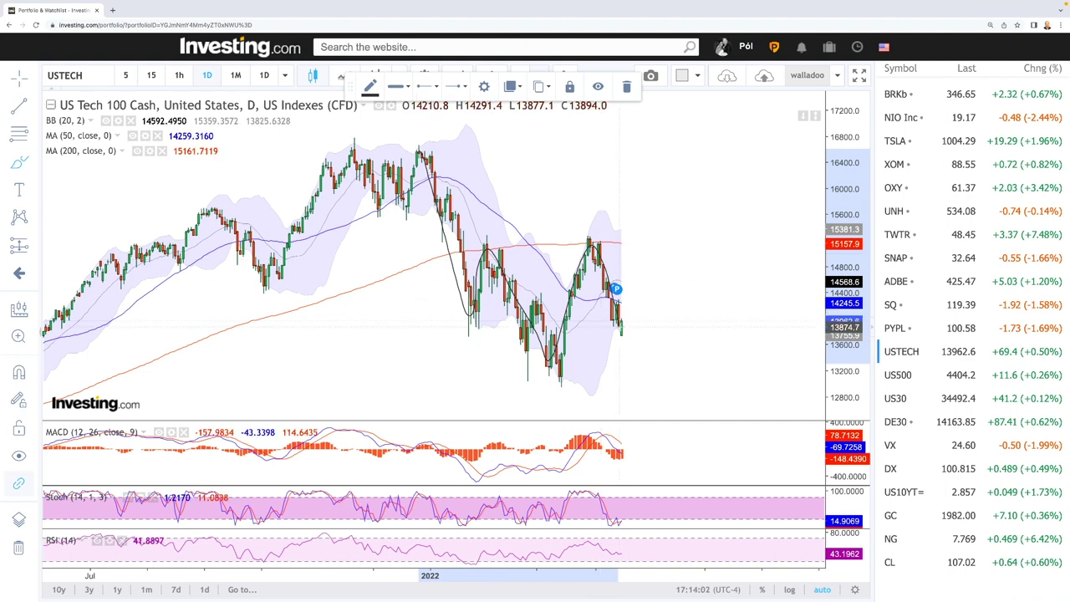
drag(620, 326, 725, 156)
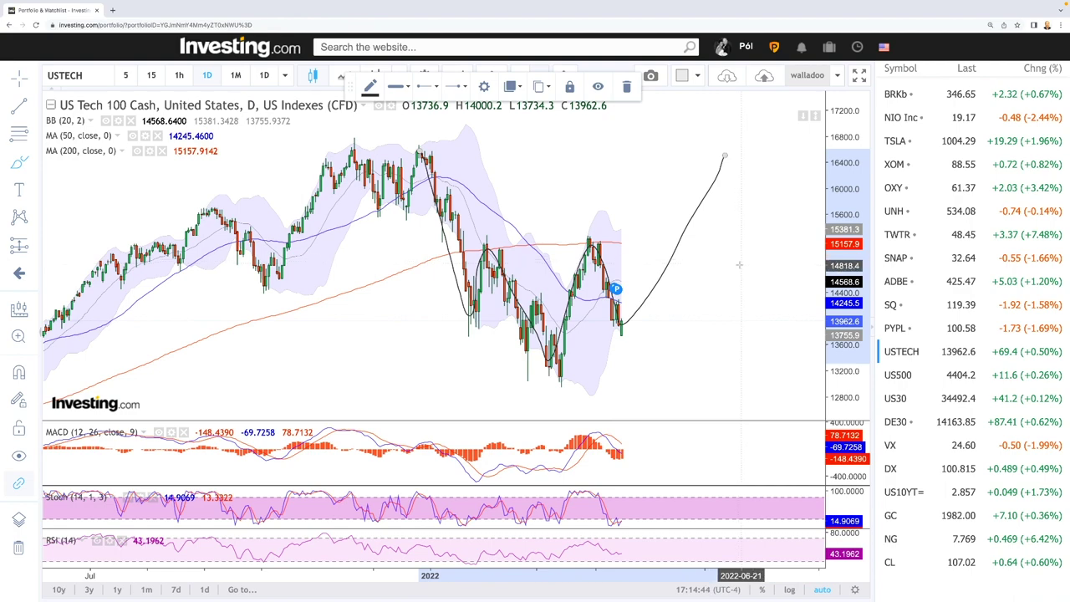
scroll(739, 267, down, 5)
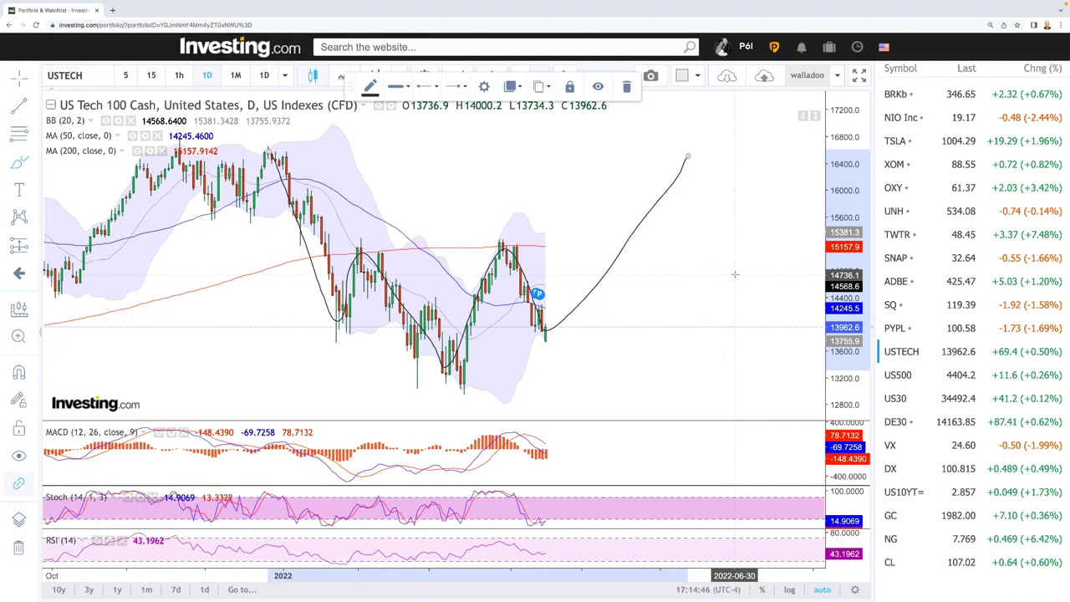
scroll(736, 297, down, 3)
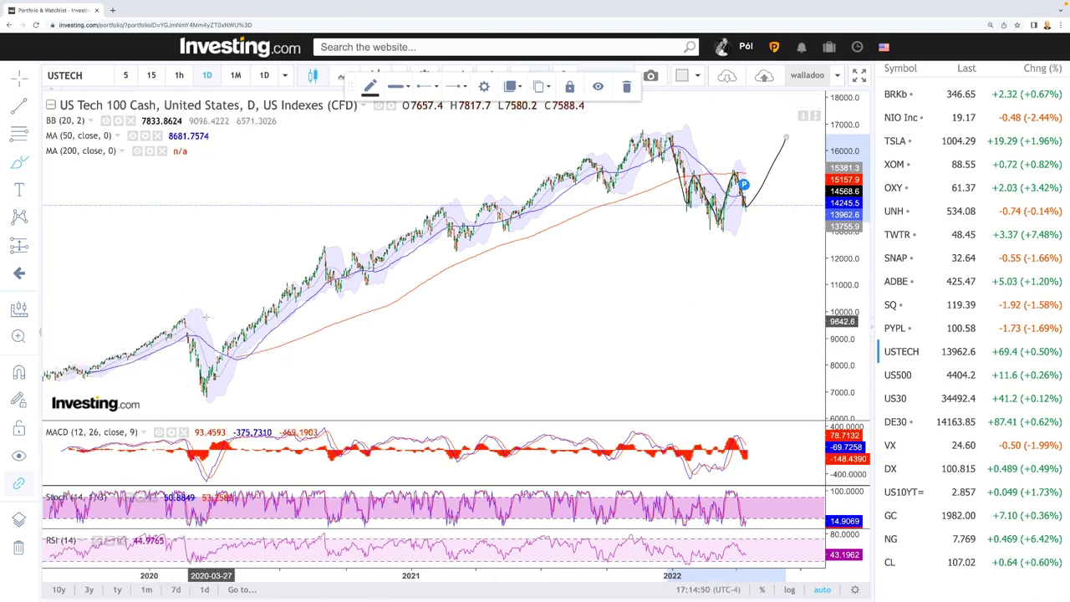
scroll(544, 343, down, 4)
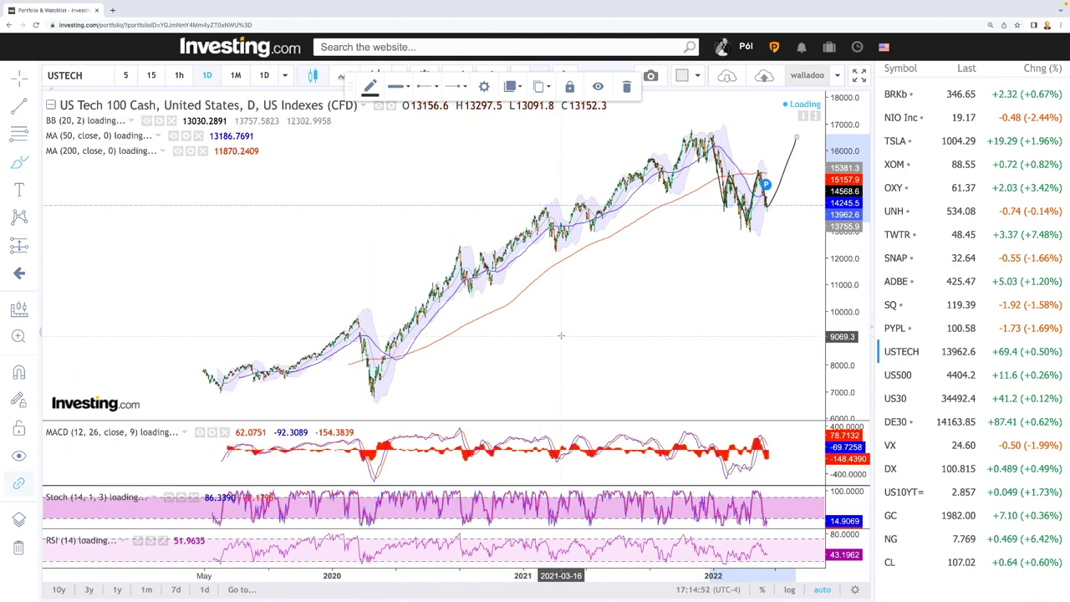
scroll(690, 318, up, 6)
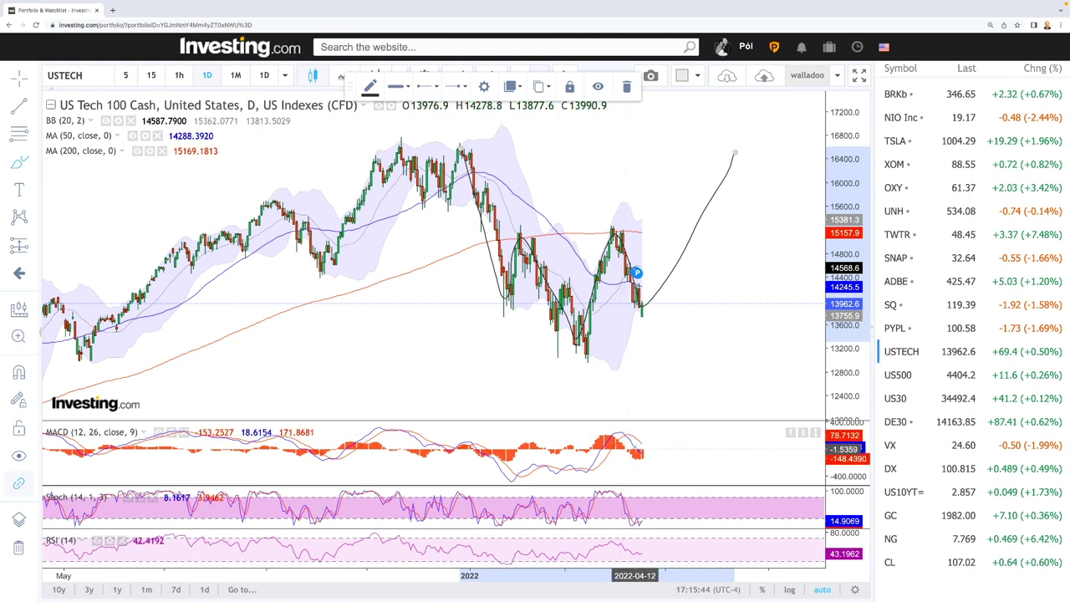
Deselect the price curve and sketch upturn strokes in the MACD and Stochastic panes.
click(629, 451)
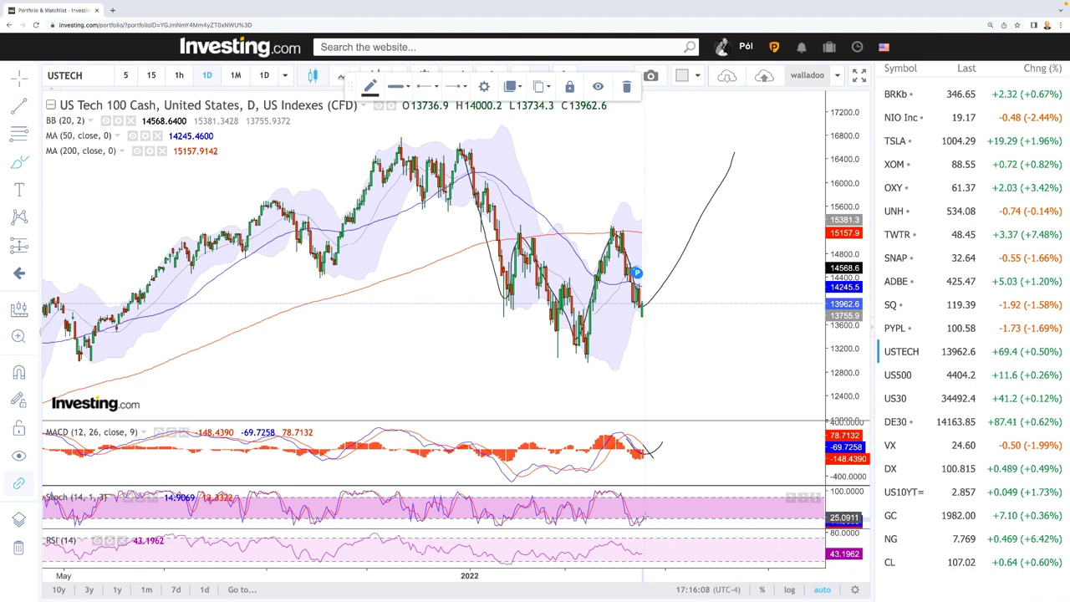
drag(657, 501, 662, 495)
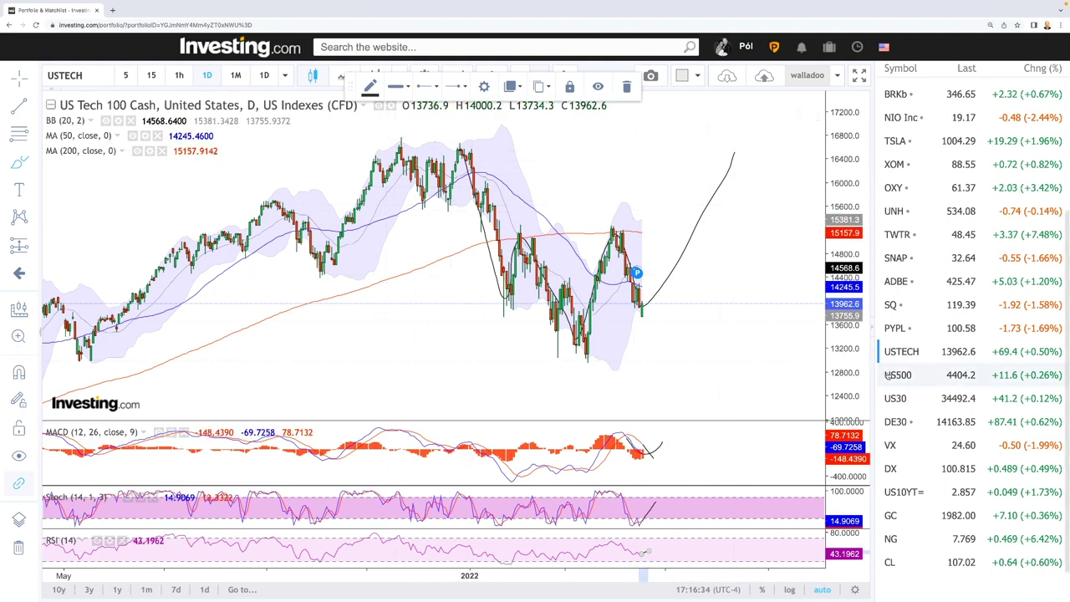
click(899, 375)
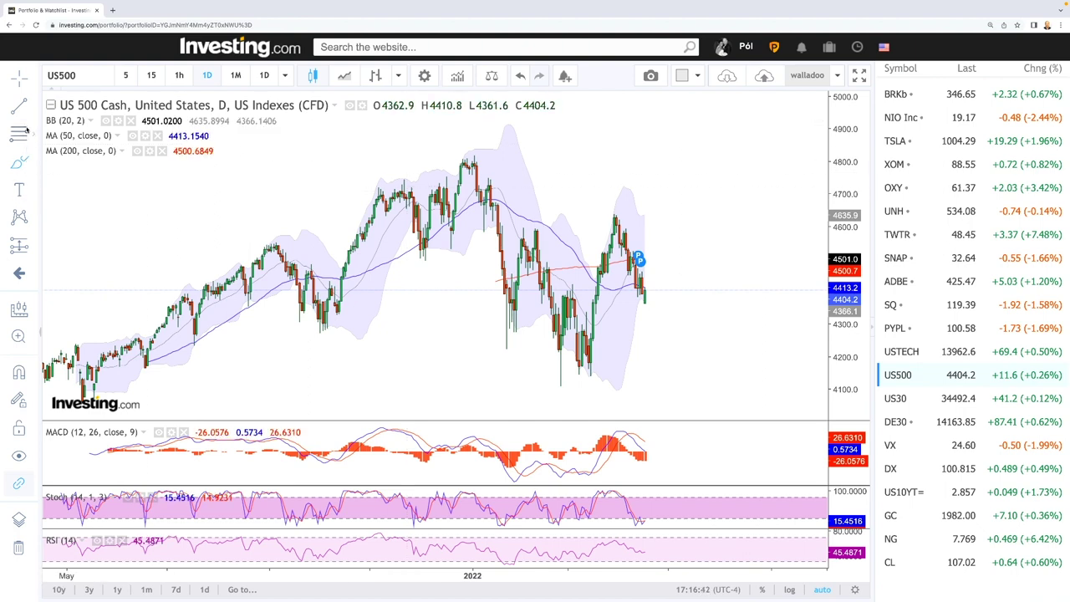
click(31, 218)
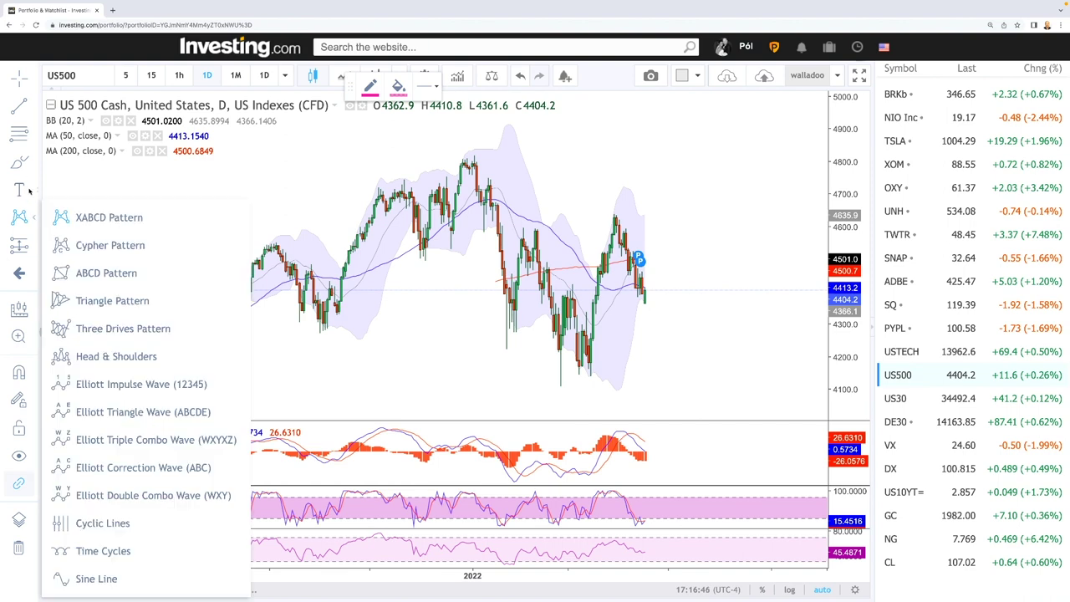
click(30, 136)
click(31, 136)
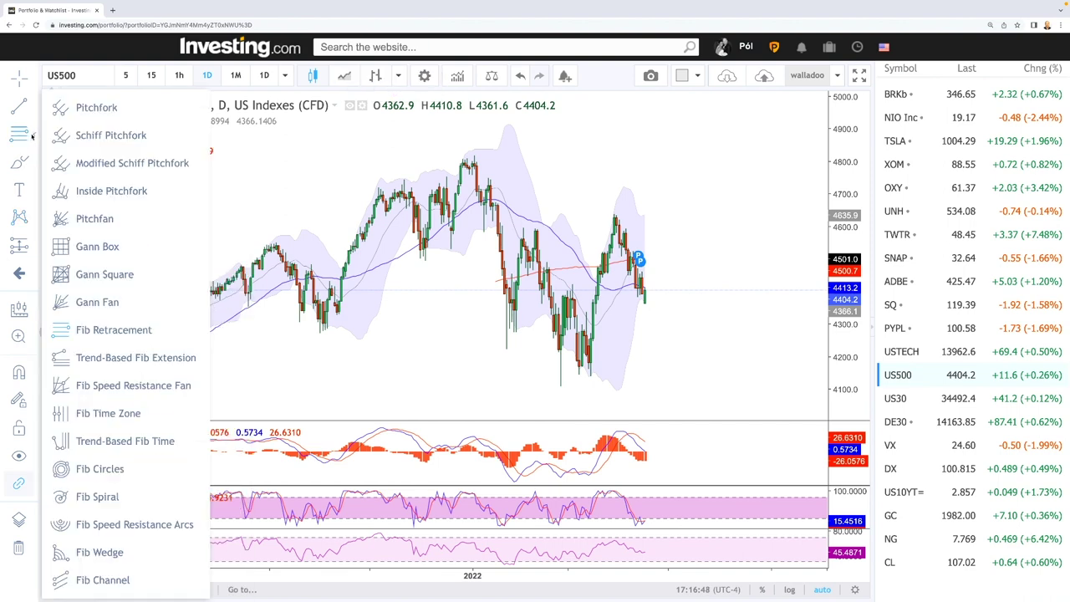
click(226, 326)
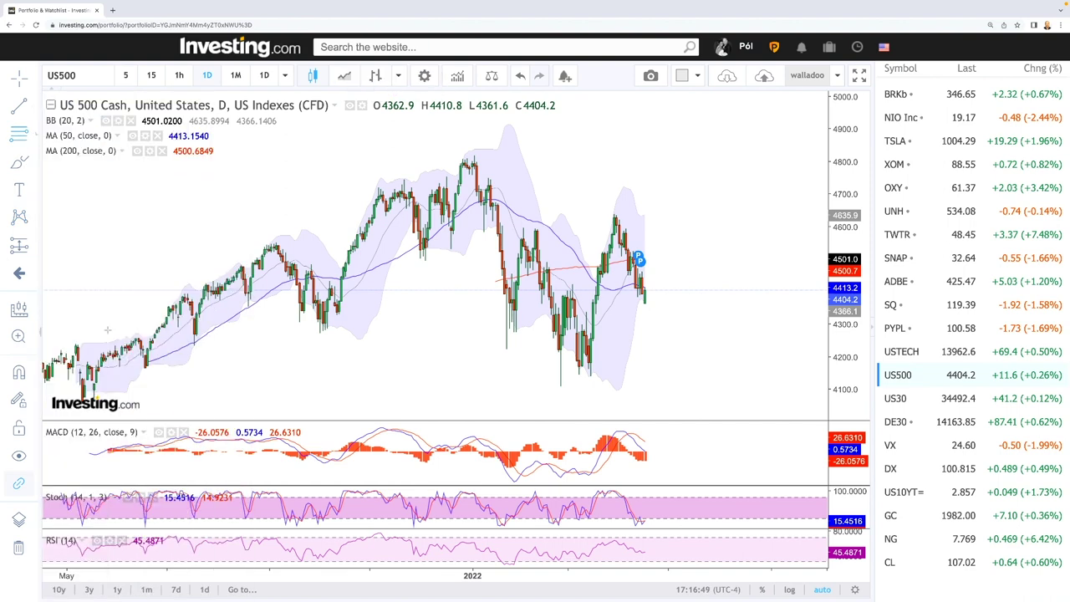
click(571, 375)
click(667, 215)
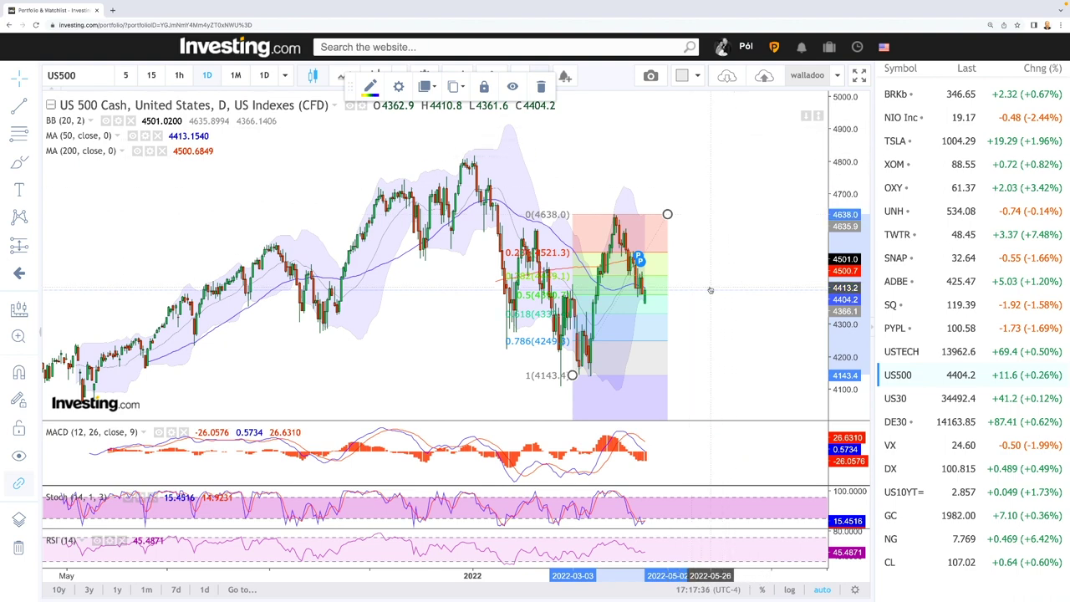
drag(667, 214, 706, 217)
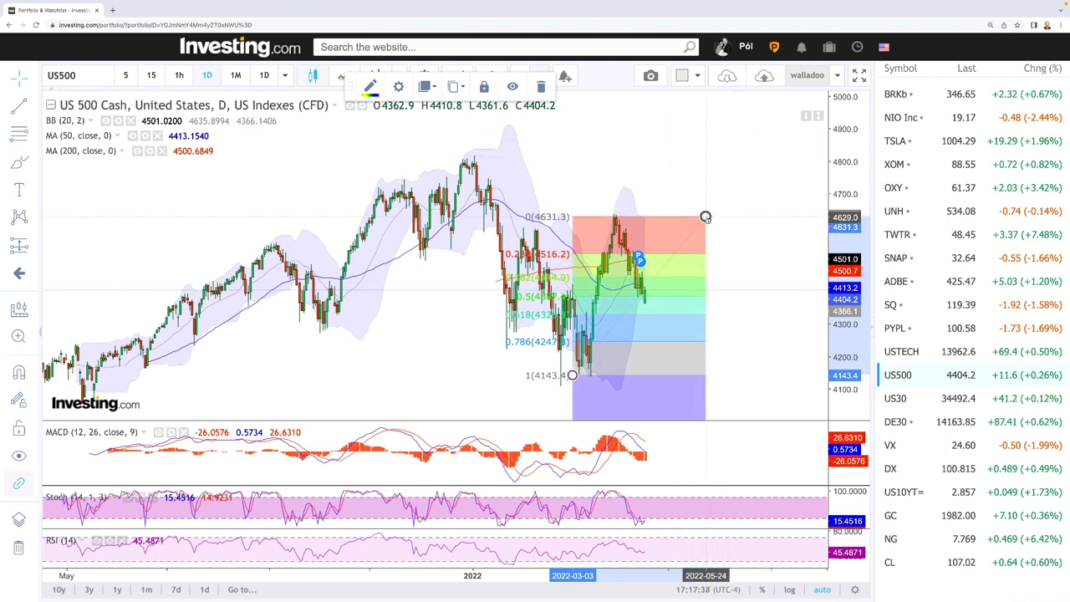
right_click(705, 218)
key(Escape)
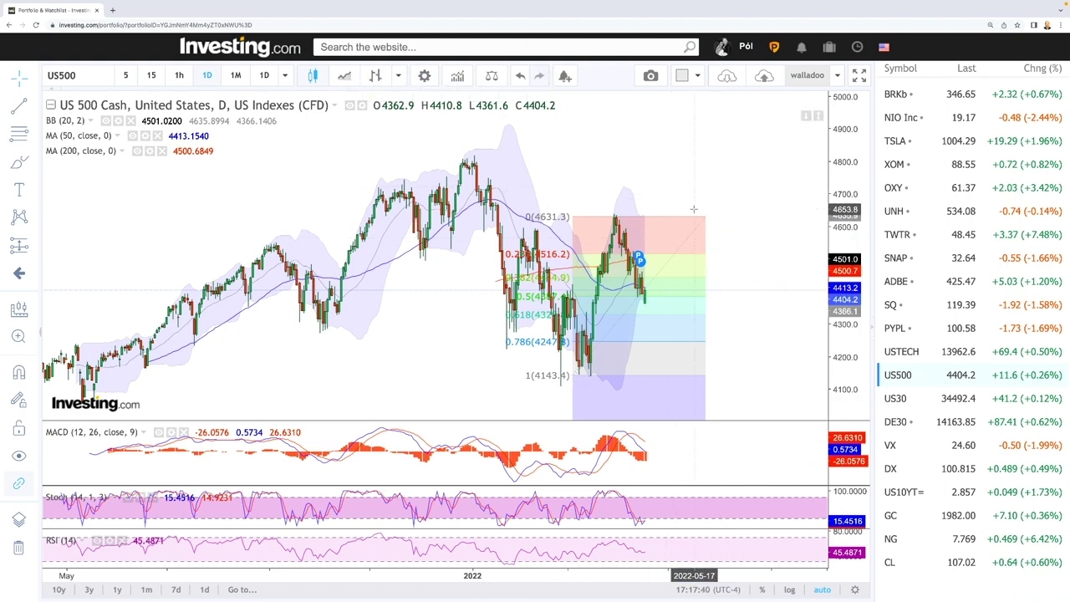
key(Delete)
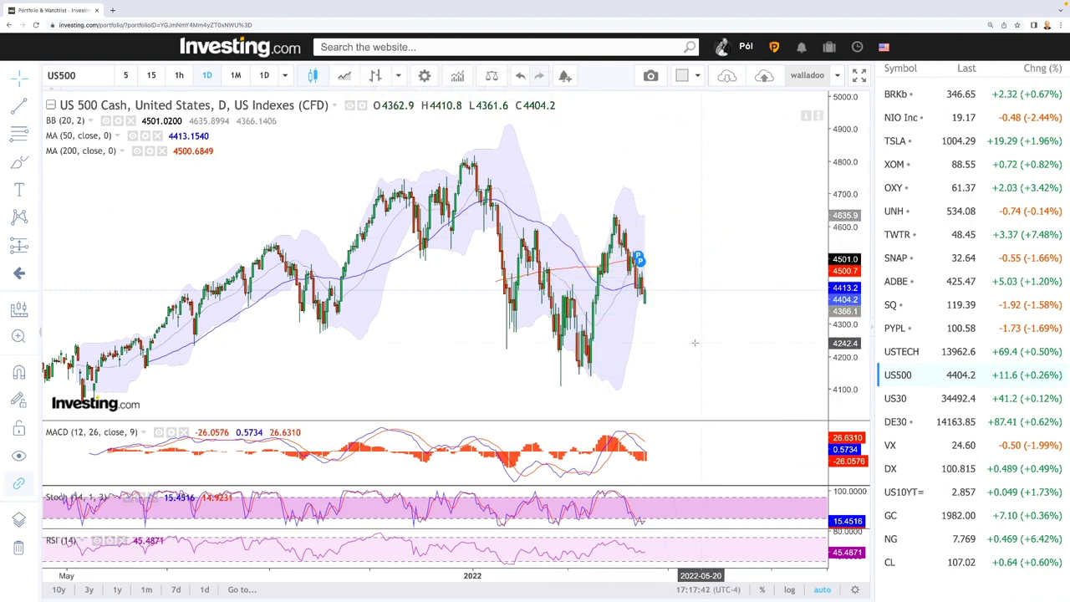
Zoom the US500 daily chart in so it starts in September instead of May.
scroll(649, 306, up, 2)
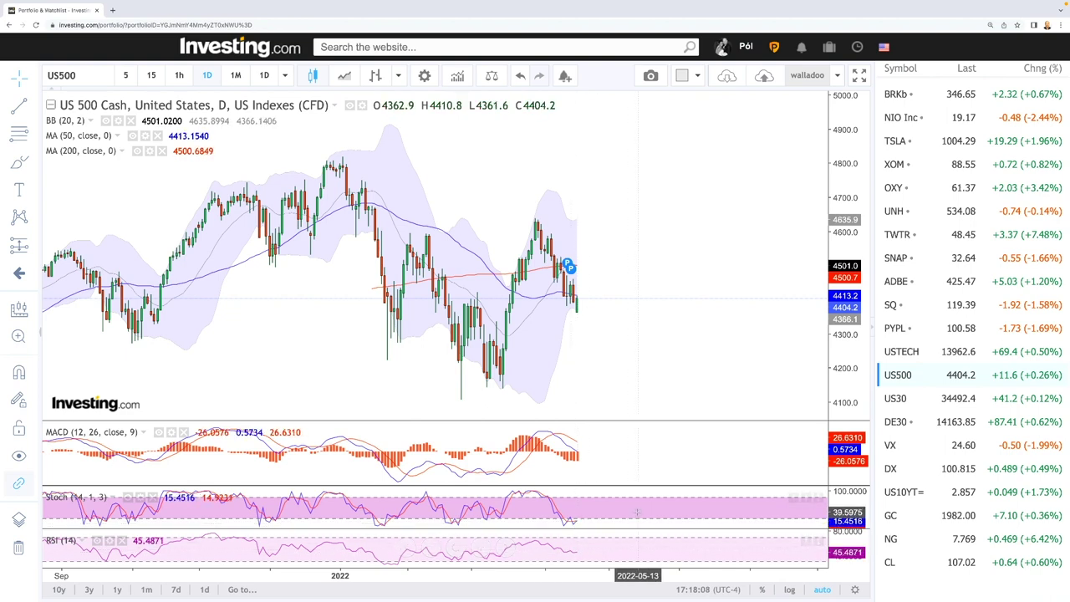
Switch the chart to US 30 Cash (US30) and zoom in on its candles.
click(896, 398)
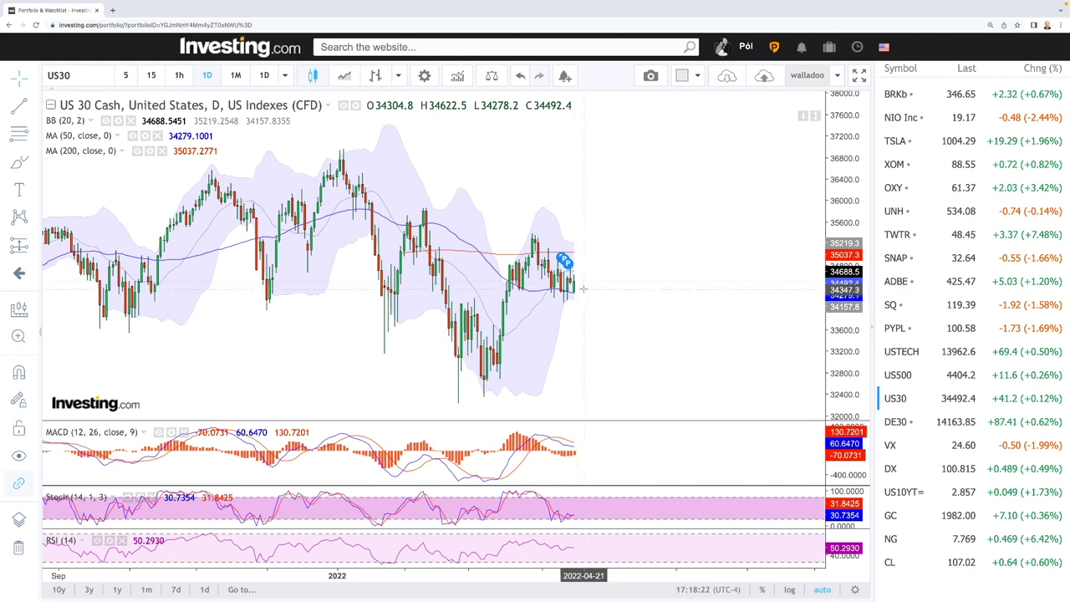
scroll(587, 290, up, 3)
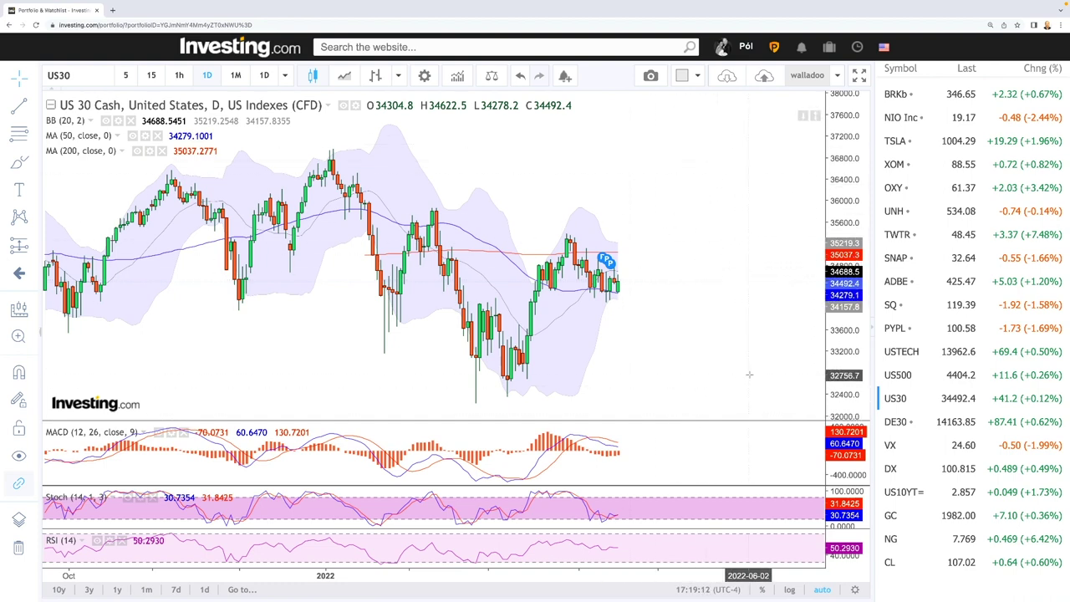
Review the DE30 DAX chart, then switch to S&P 500 VIX Futures (VX).
click(895, 422)
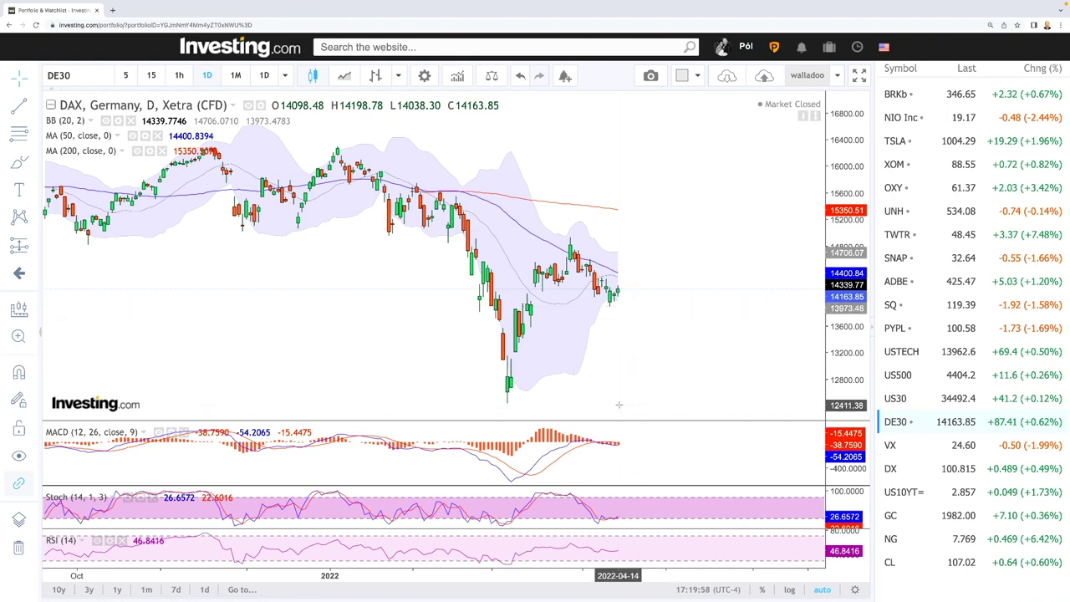
click(934, 445)
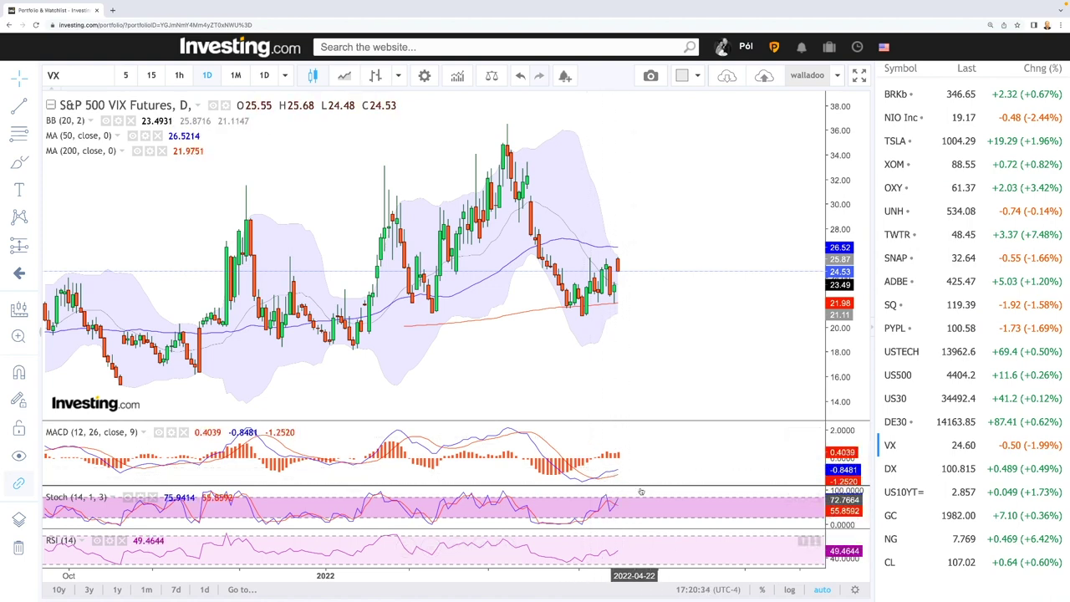
Move down the watchlist to the United States 10-Year yield (US10YT=X) chart.
key(Down)
key(Down)
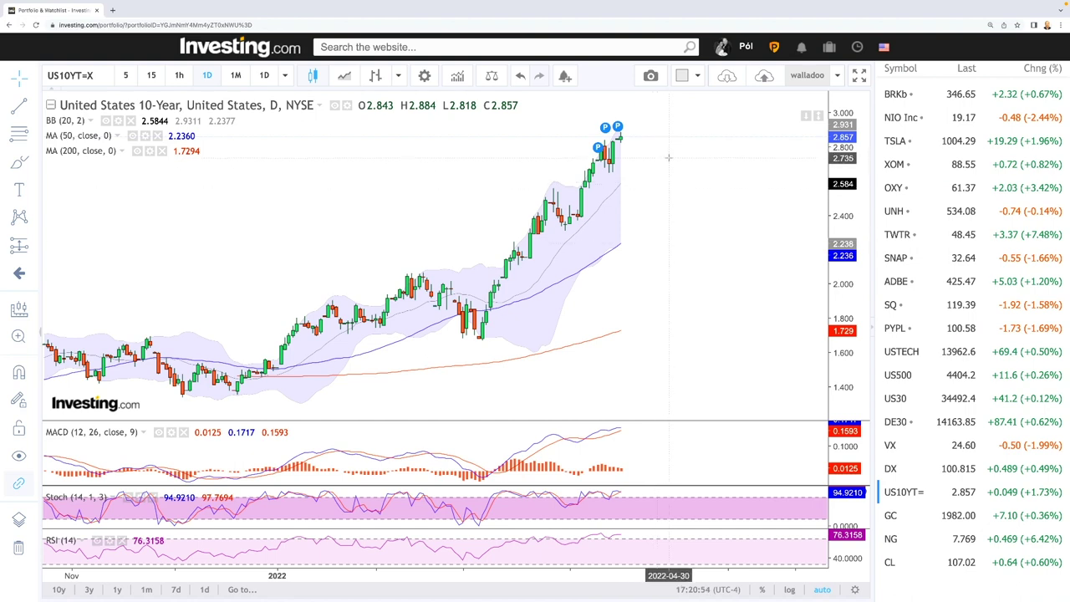
scroll(693, 285, down, 3)
scroll(693, 285, down, 3)
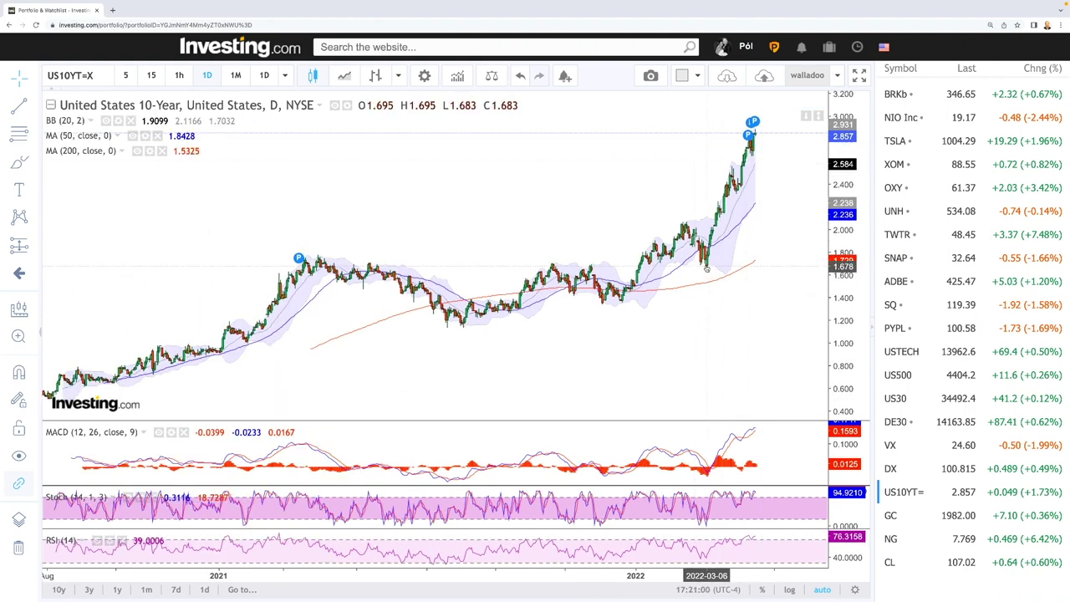
scroll(736, 240, up, 3)
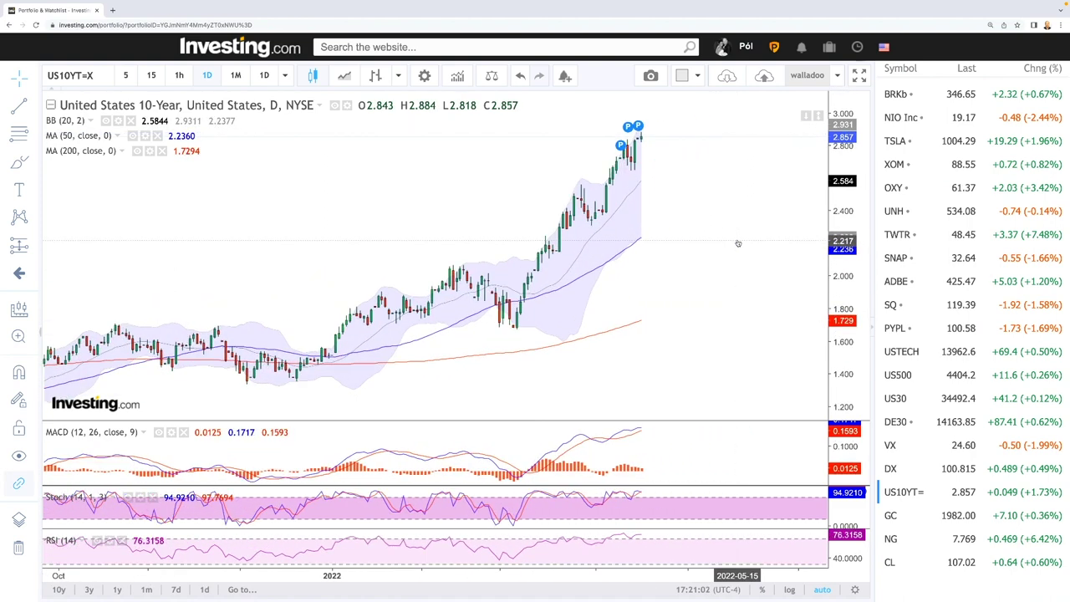